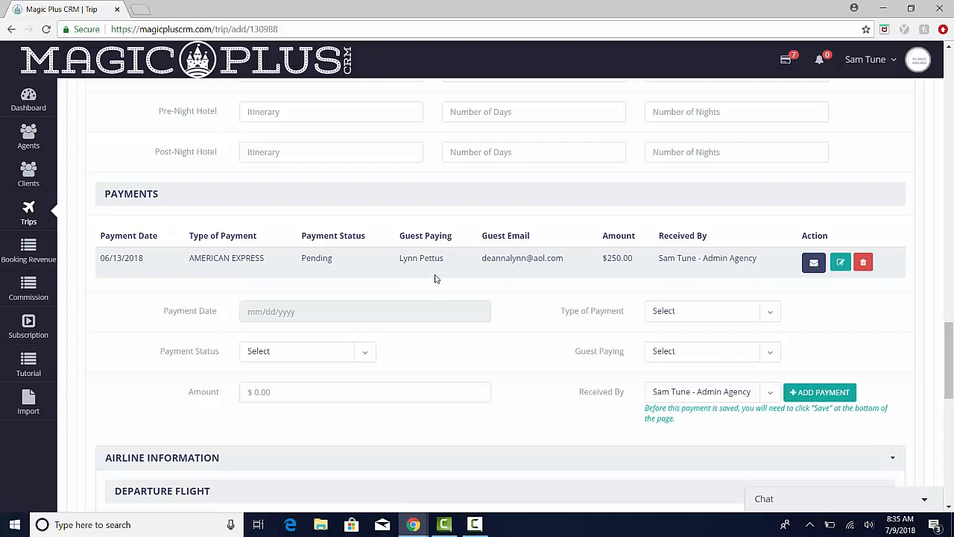
- Review the guest paying and guest email of the pending American Express payment in the Adventures by Disney reservation
drag(401, 259, 565, 259)
click(577, 269)
scroll(540, 311, up, 5)
scroll(539, 310, up, 10)
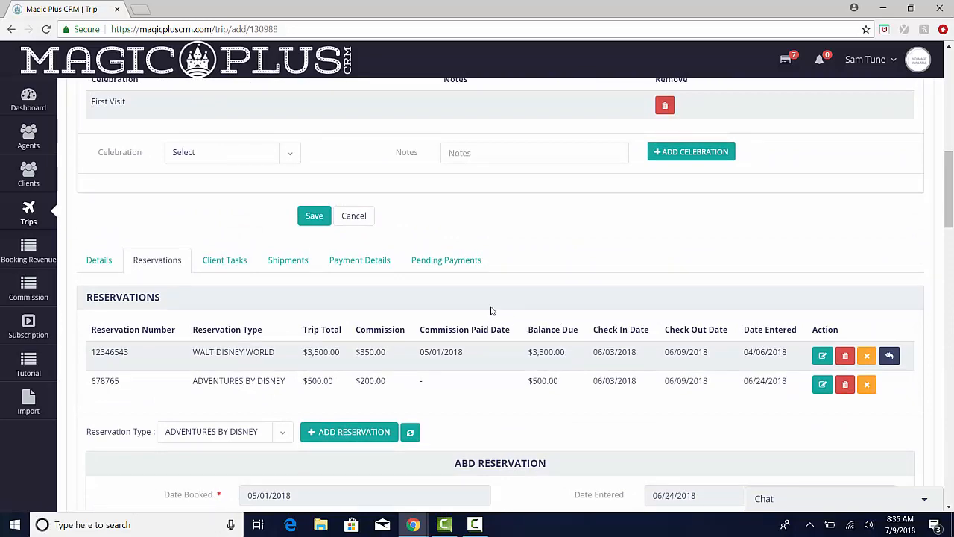
- Open the Walt Disney World reservation for editing and go to its payments section
scroll(492, 309, down, 2)
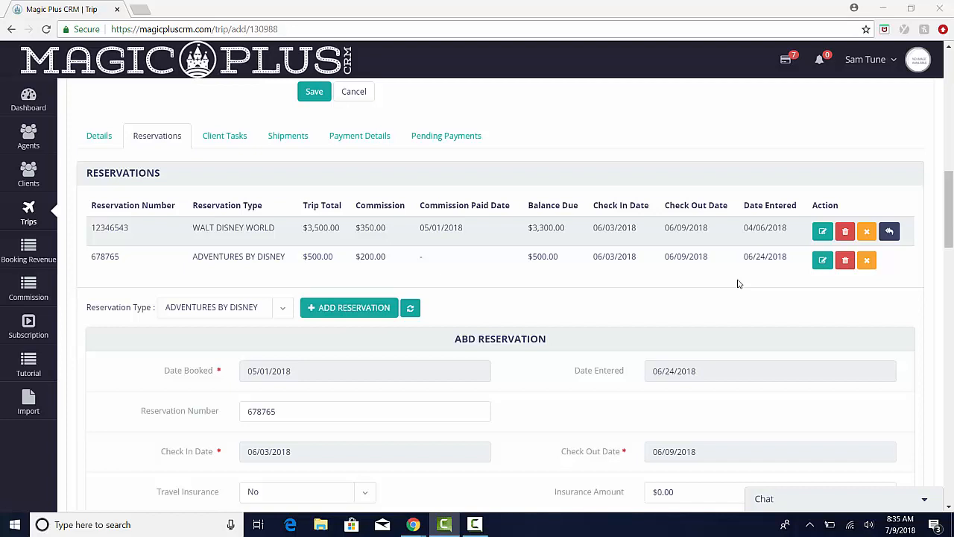
click(823, 233)
scroll(494, 300, down, 7)
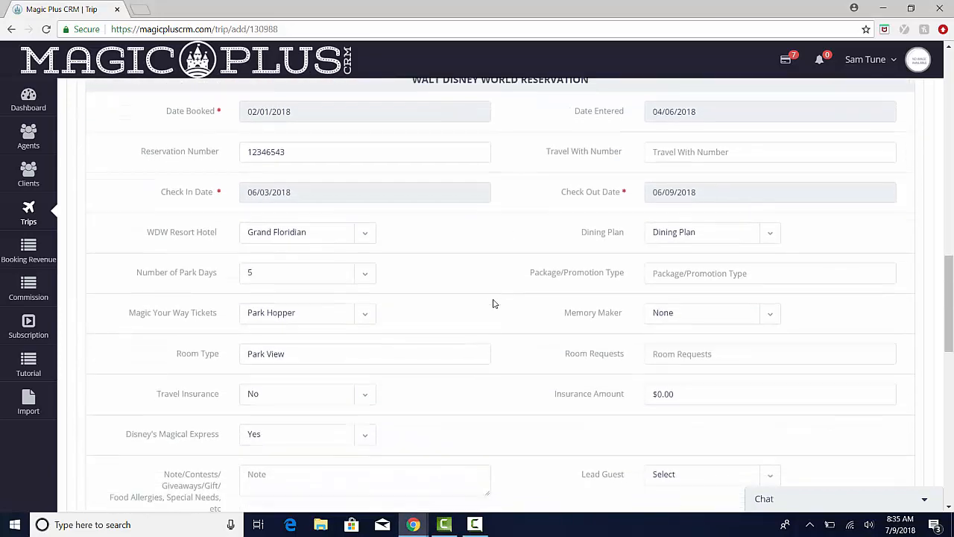
scroll(493, 304, down, 5)
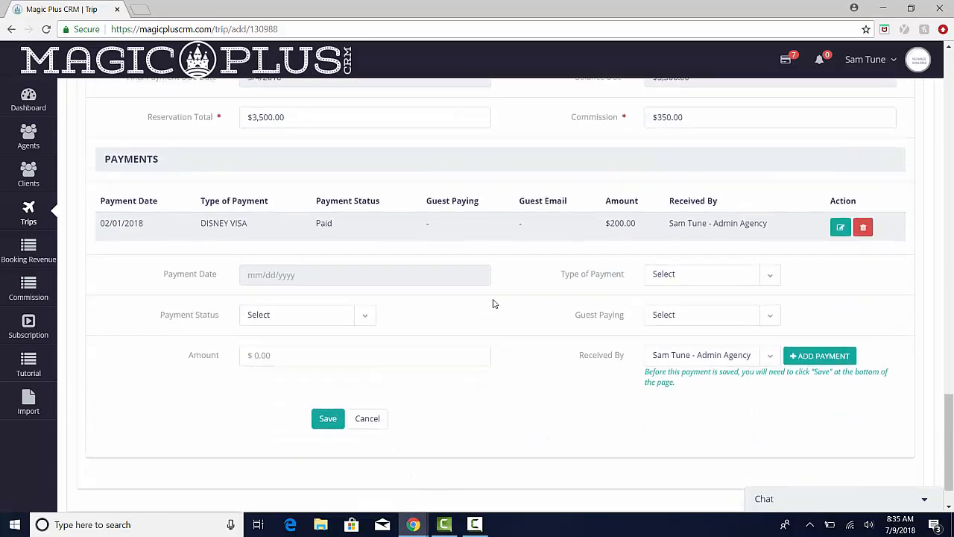
- Fill in a new payment dated 07/06/2018 with type DISNEY VISA and status Pending
click(356, 227)
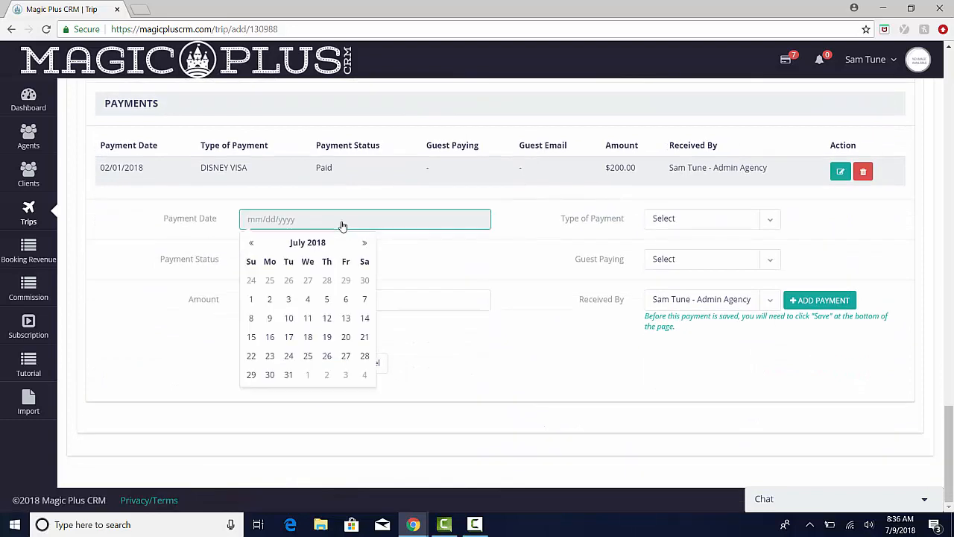
click(345, 299)
click(668, 226)
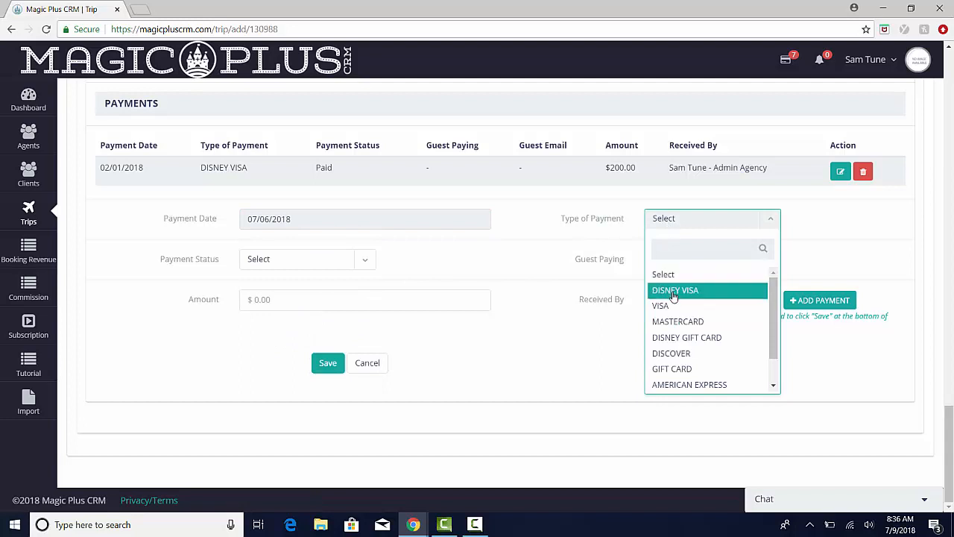
click(673, 292)
click(360, 266)
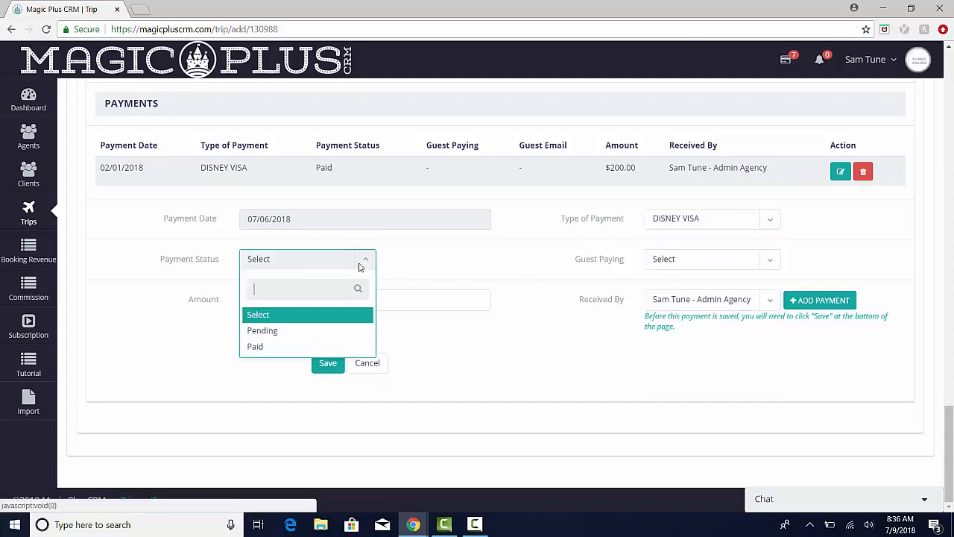
click(322, 332)
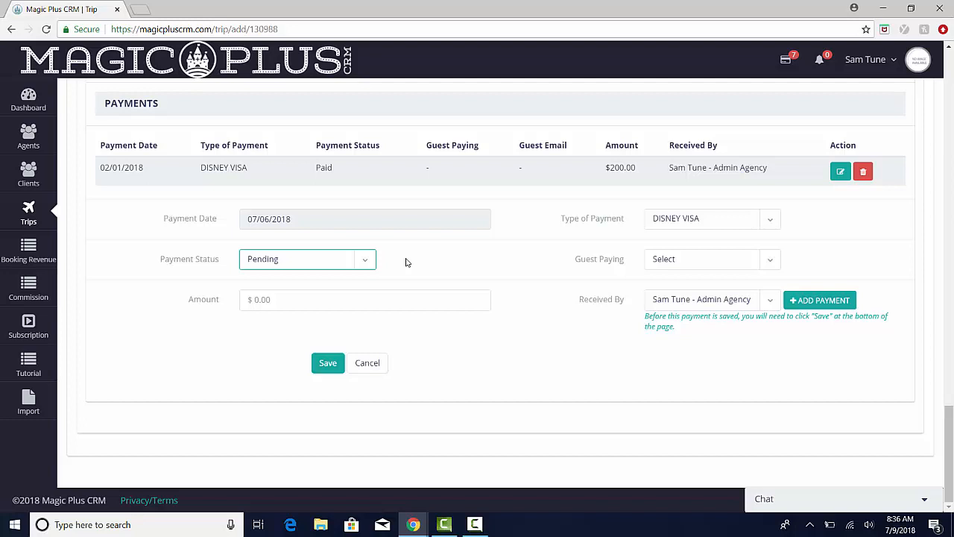
- Try setting the guest paying to Other and examine the guest name and guest email fields
click(772, 259)
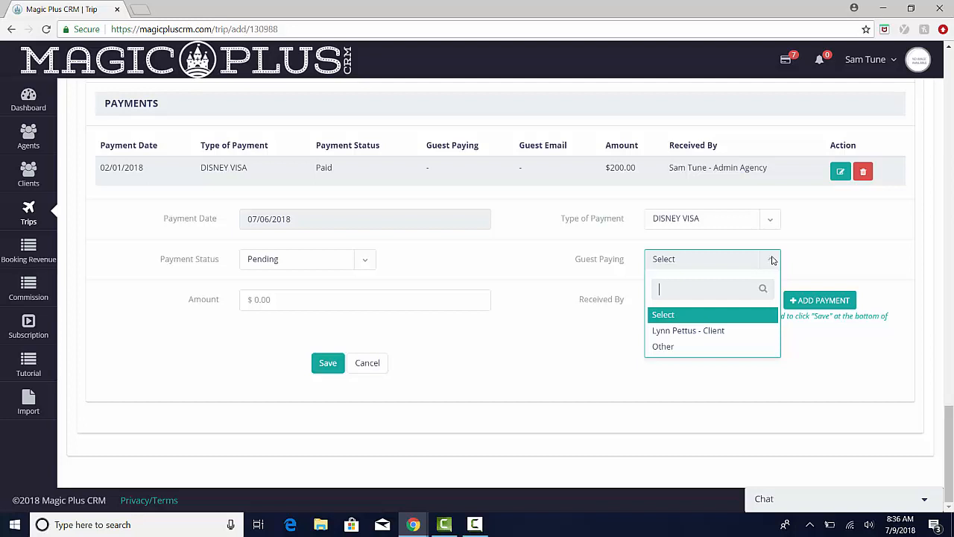
click(691, 348)
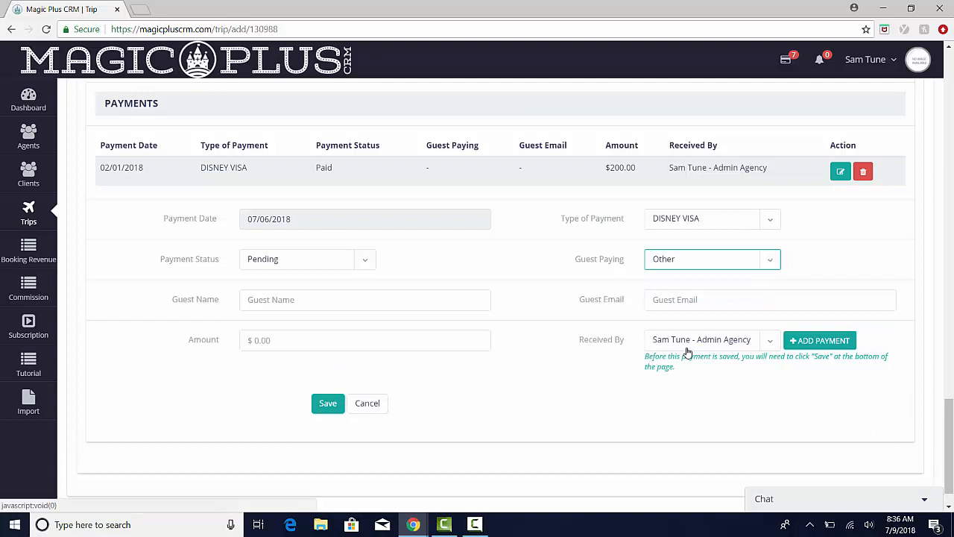
click(434, 299)
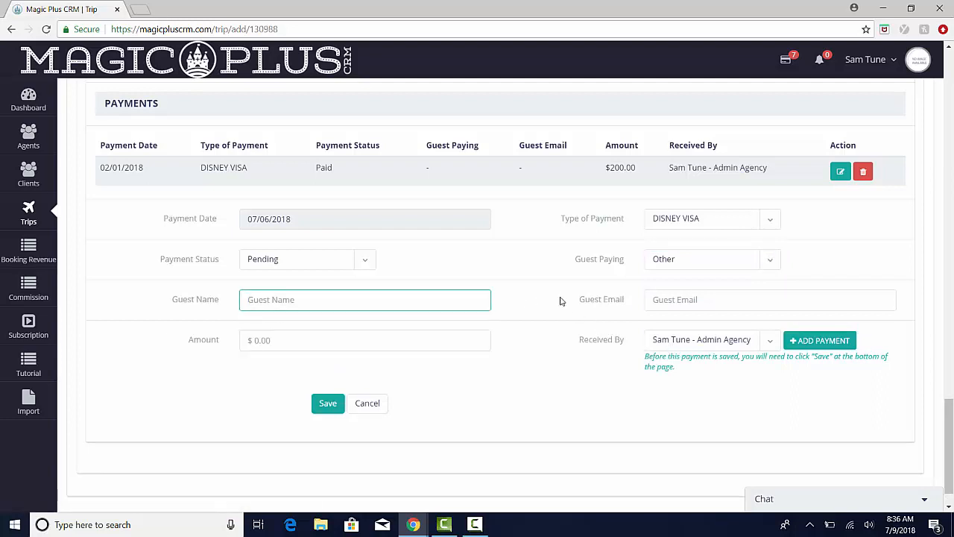
drag(564, 300, 624, 304)
click(619, 312)
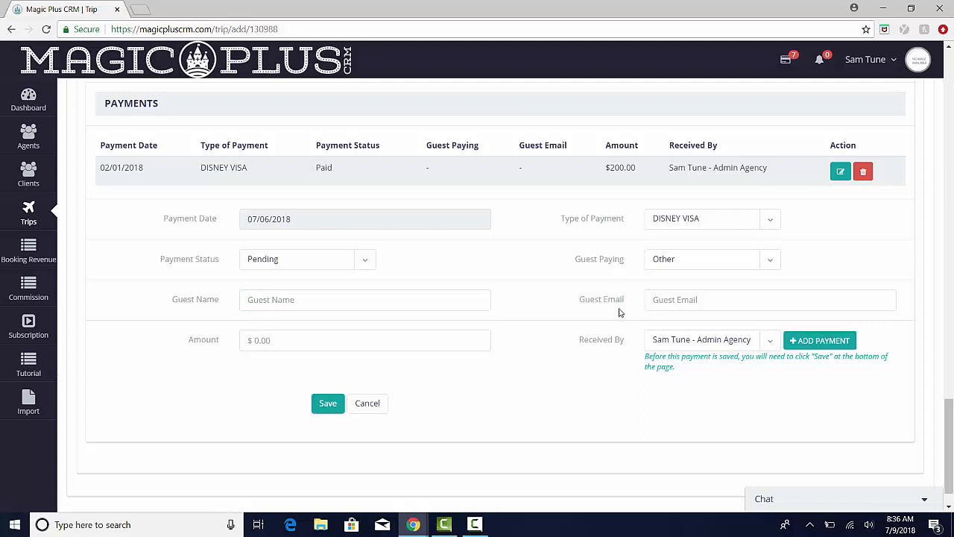
- Select the trip's client as the guest paying and set the payment amount to 250.00
click(771, 263)
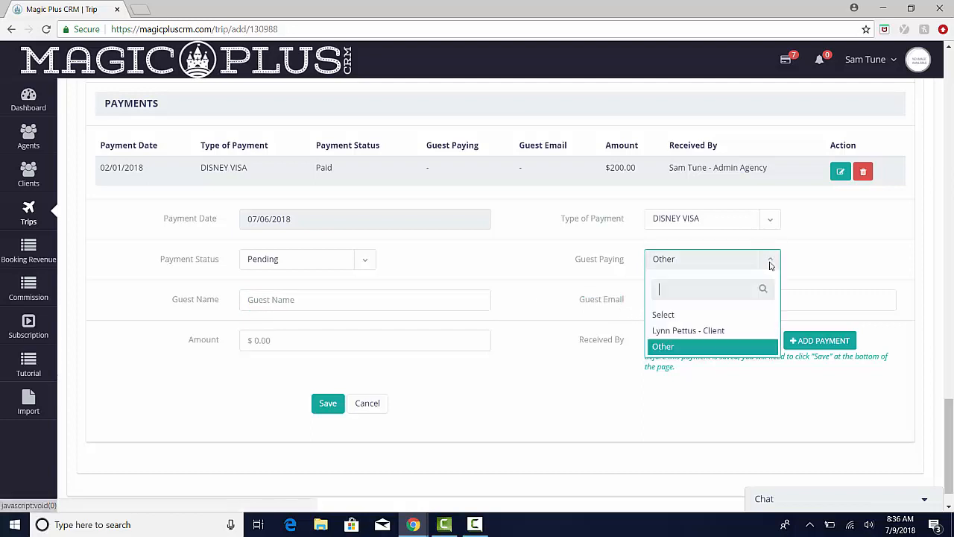
click(712, 332)
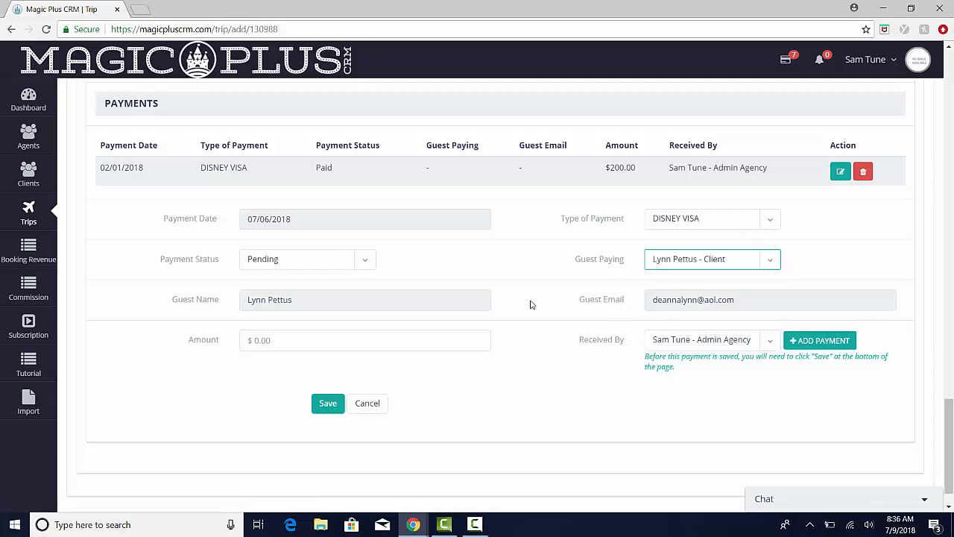
click(283, 337)
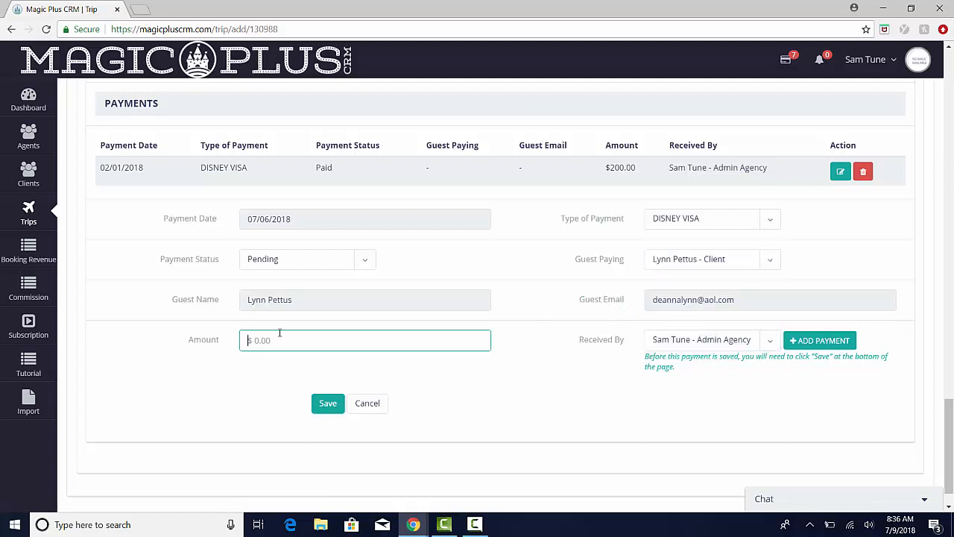
text(250.00)
click(522, 355)
- Add the completed payment to the Walt Disney World reservation, save the reservation and check the new payment row
drag(585, 343, 625, 343)
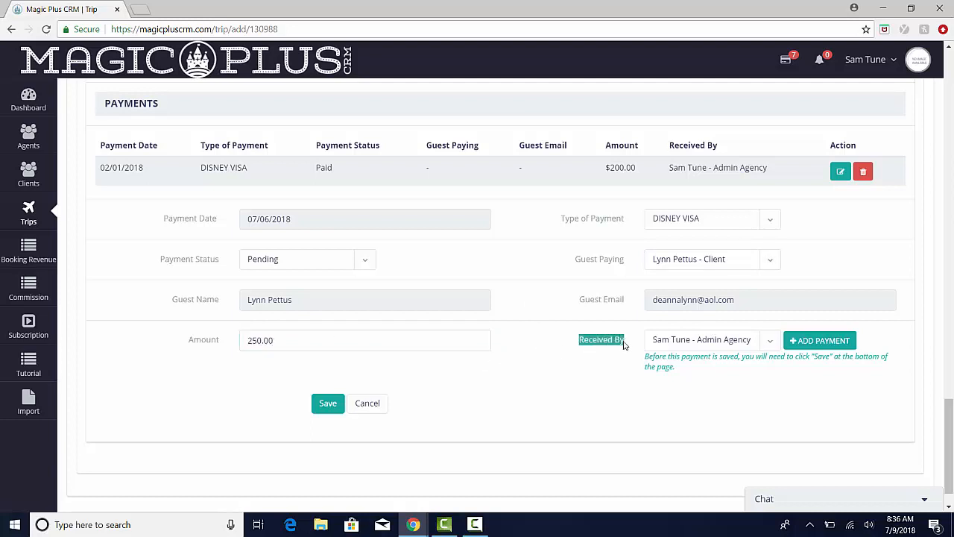
click(632, 345)
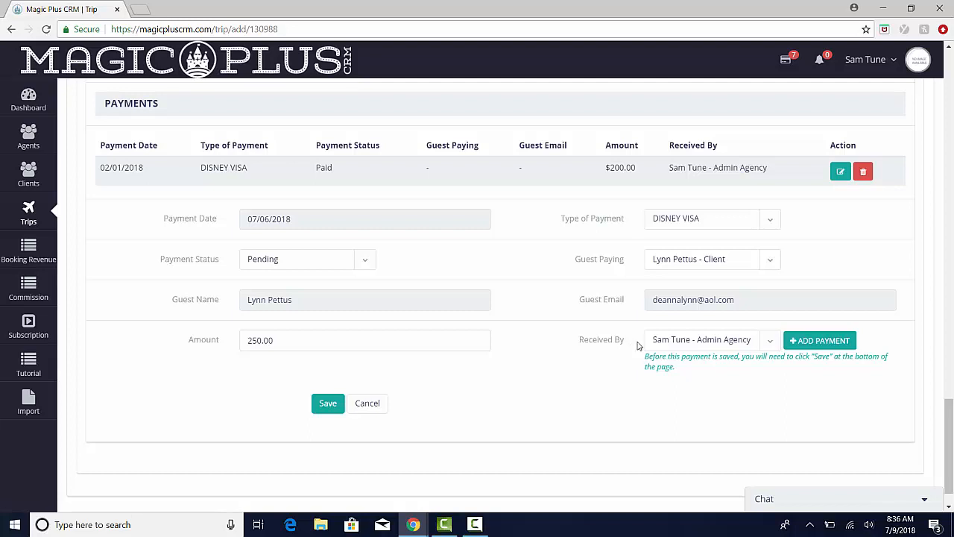
click(823, 341)
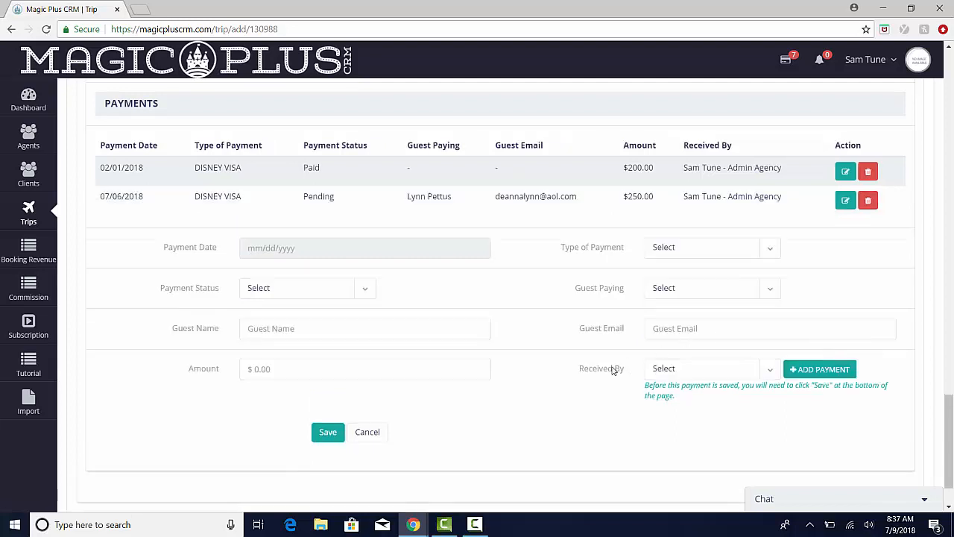
click(328, 433)
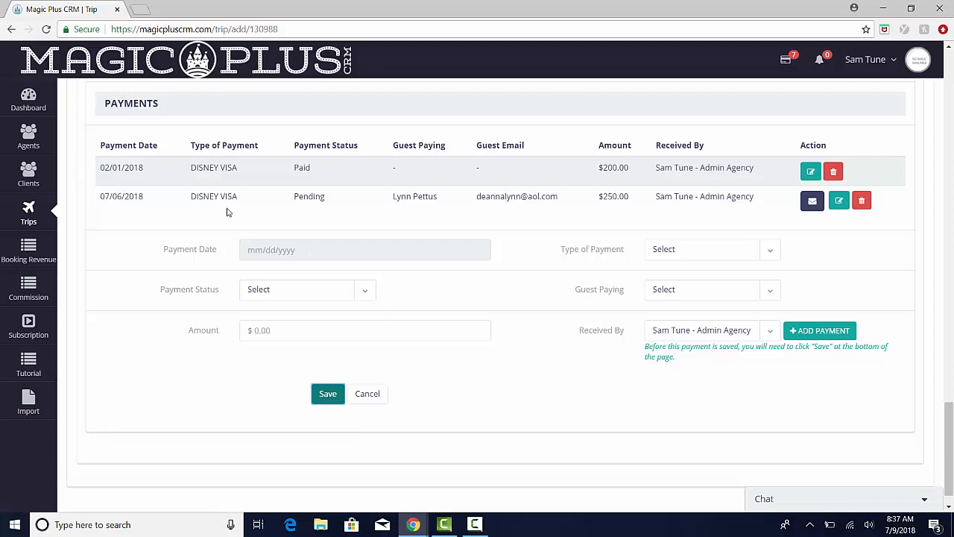
drag(294, 200, 753, 197)
click(757, 213)
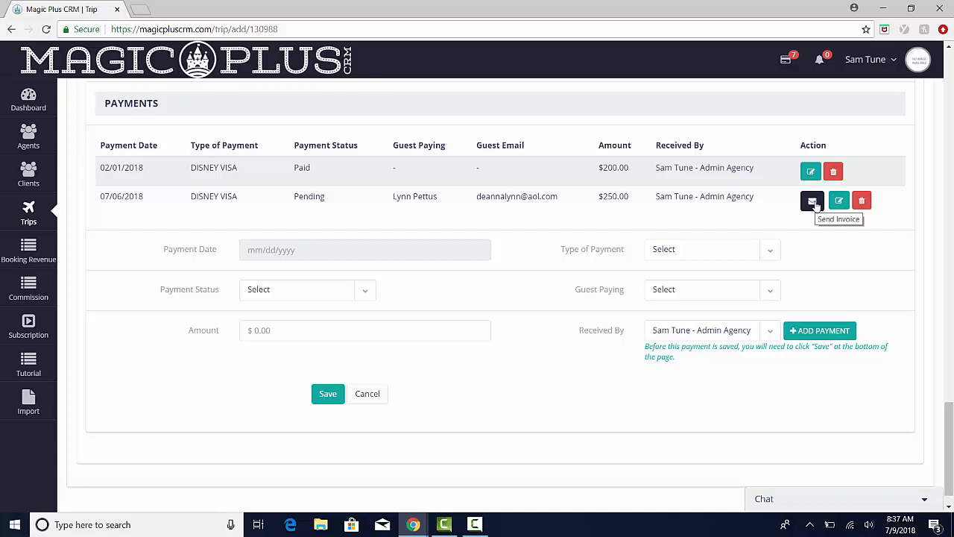
- Send the client's invoice for the 07/06/2018 DISNEY VISA payment from the trip's pending payments
scroll(552, 265, up, 8)
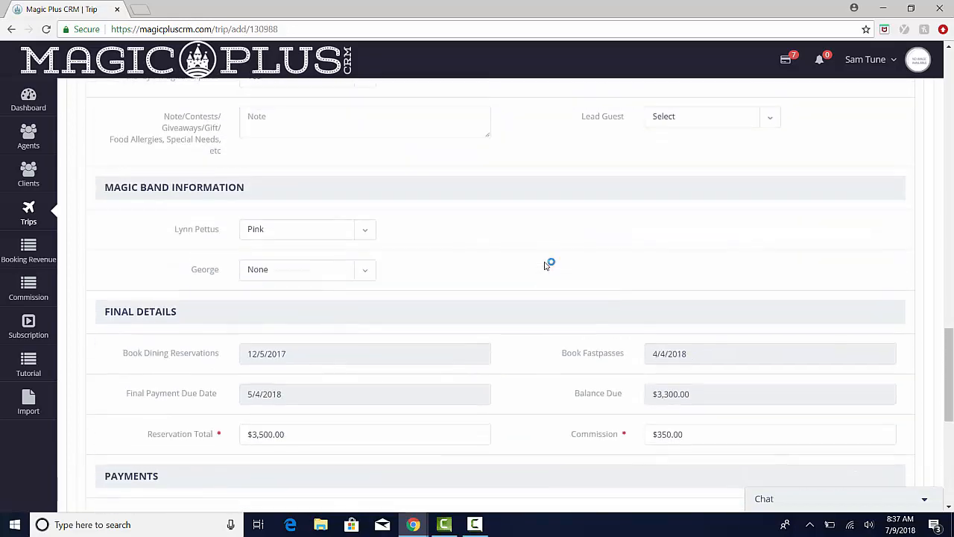
scroll(543, 265, up, 7)
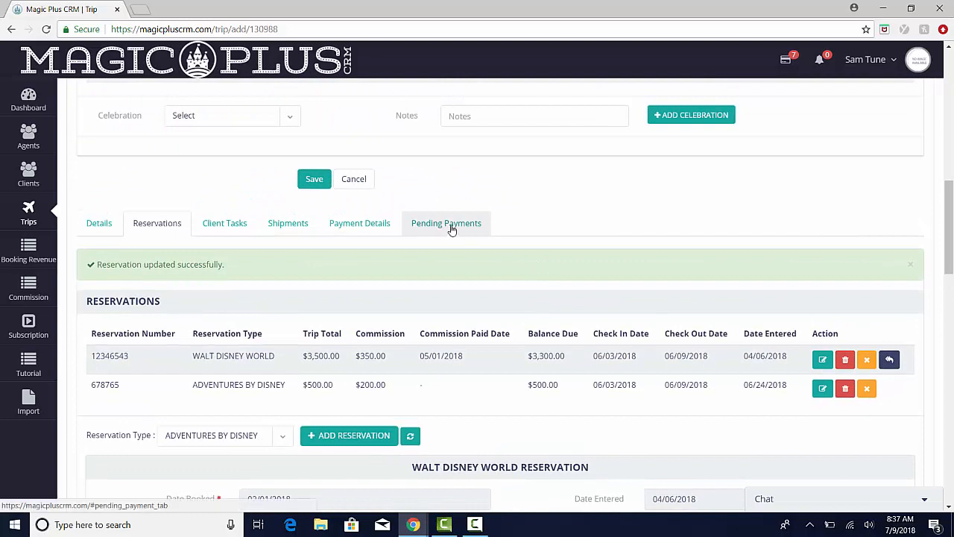
click(452, 227)
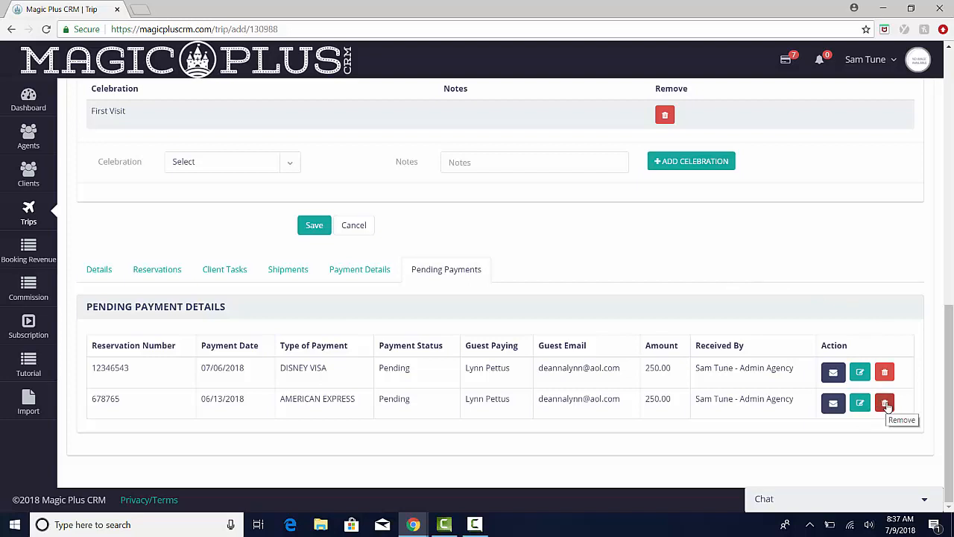
click(832, 374)
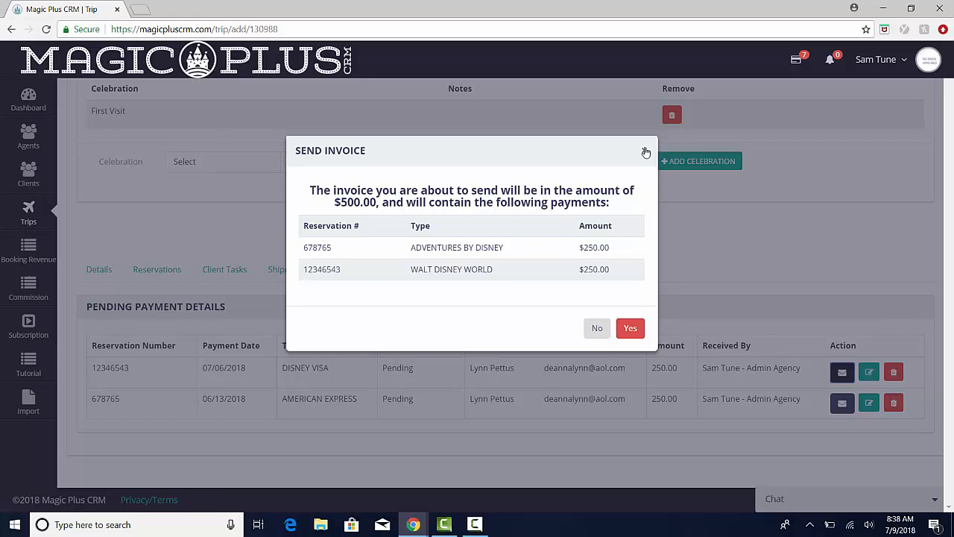
click(631, 329)
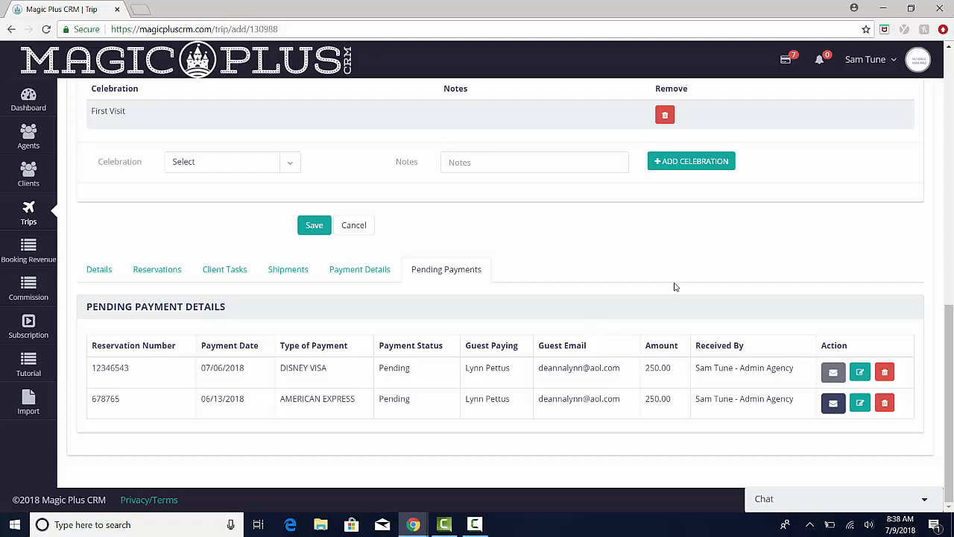
- Open the pending client invoices, look through them and preview the first trip's invoice without sending it
click(787, 66)
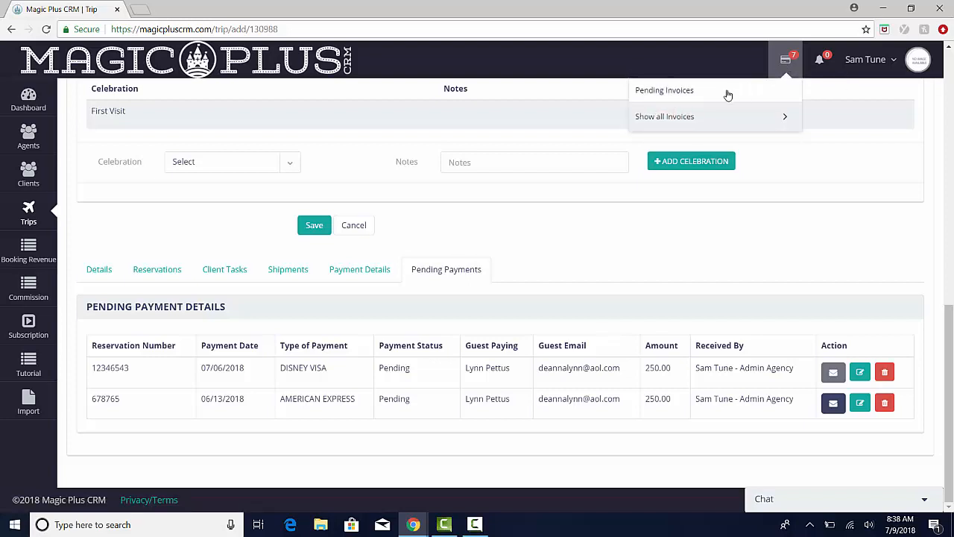
click(670, 91)
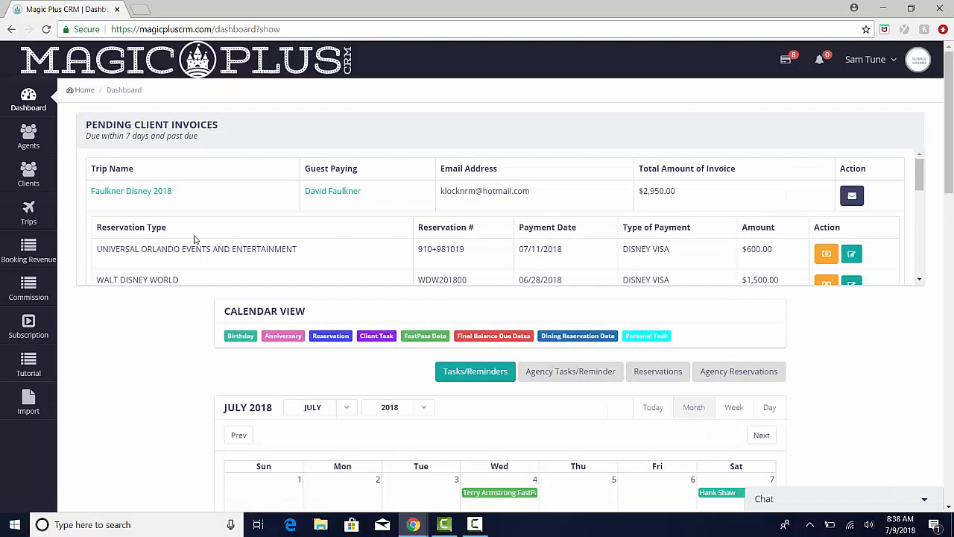
scroll(220, 225, down, 3)
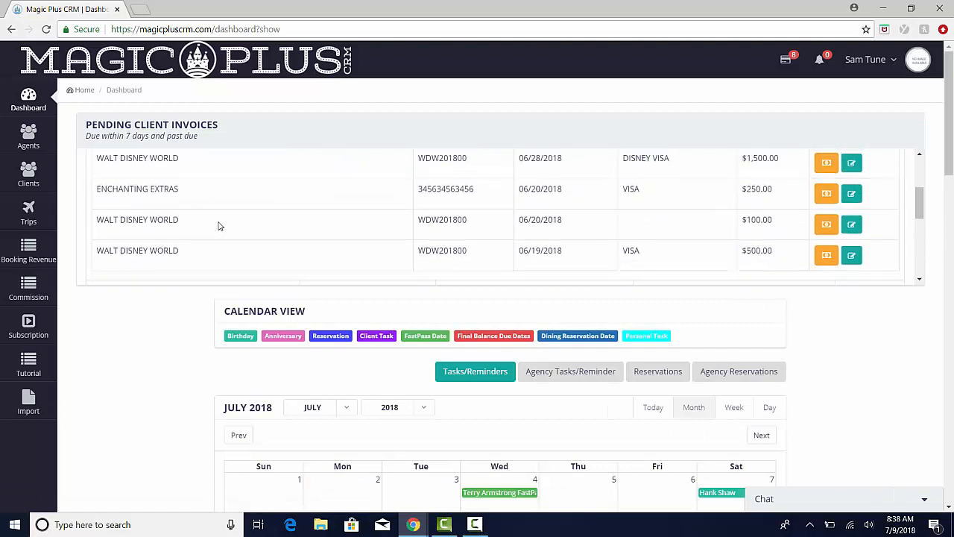
scroll(219, 225, up, 3)
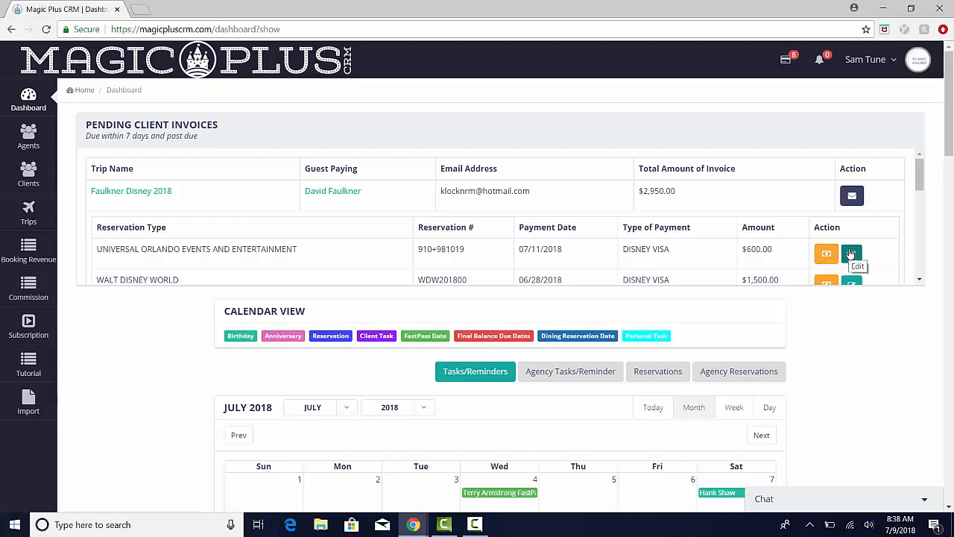
click(854, 201)
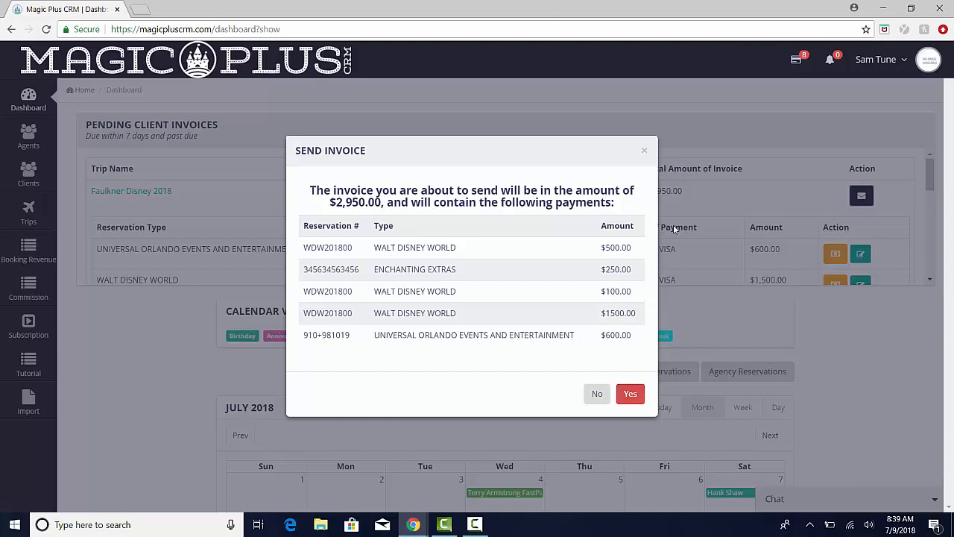
click(645, 153)
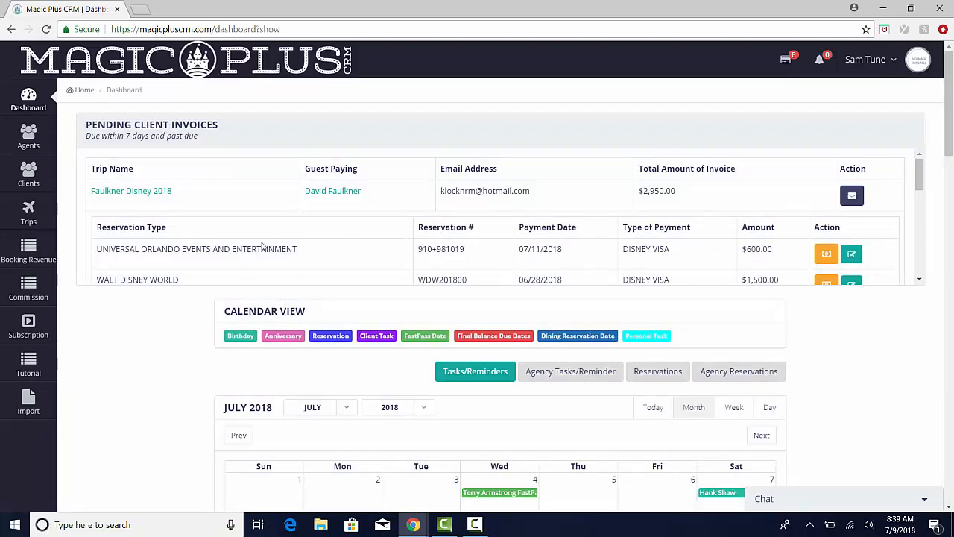
- Open the first trip in the pending invoices list and view its payment details
click(128, 192)
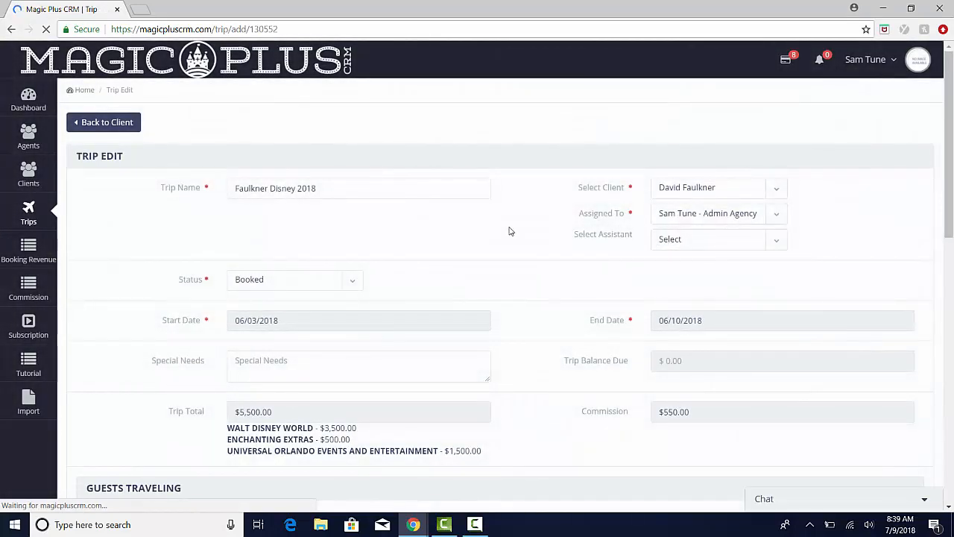
scroll(560, 277, down, 5)
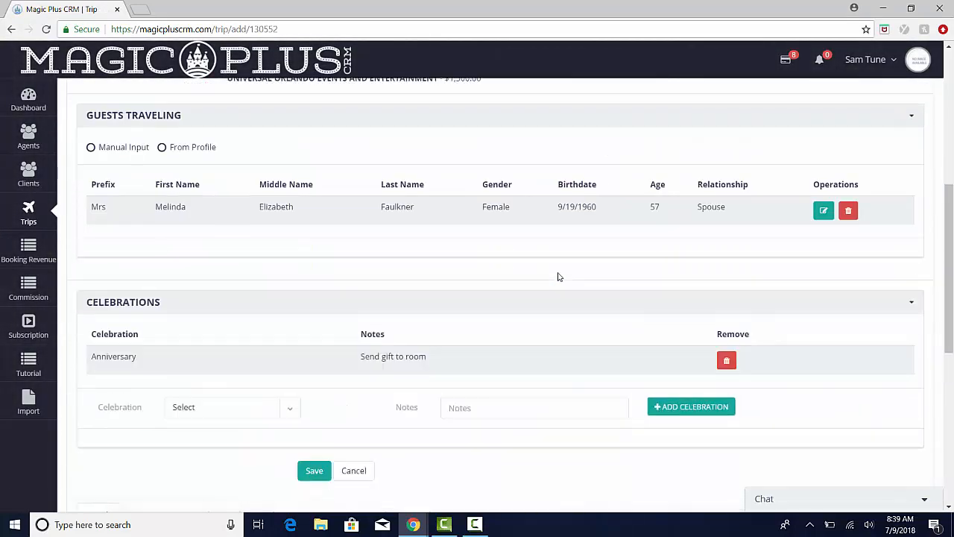
scroll(560, 276, down, 3)
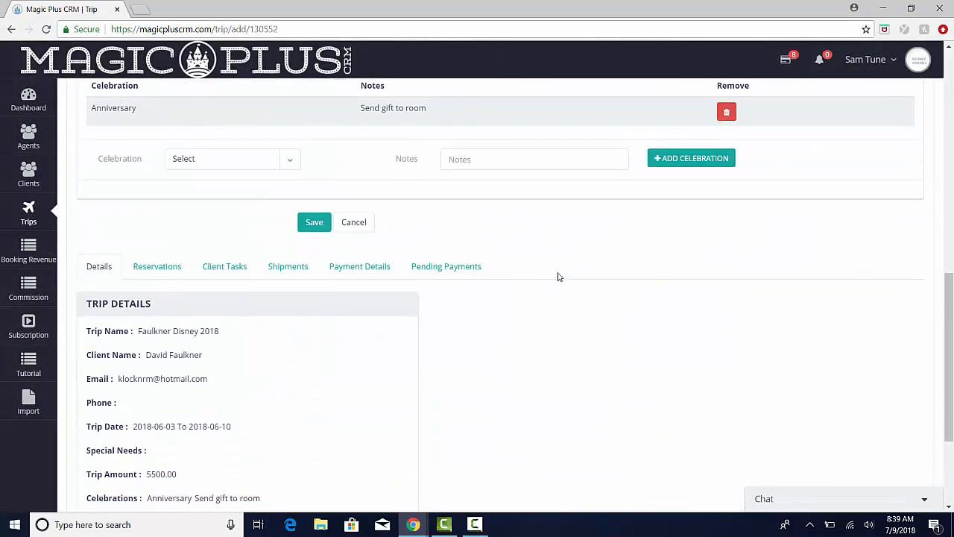
click(357, 271)
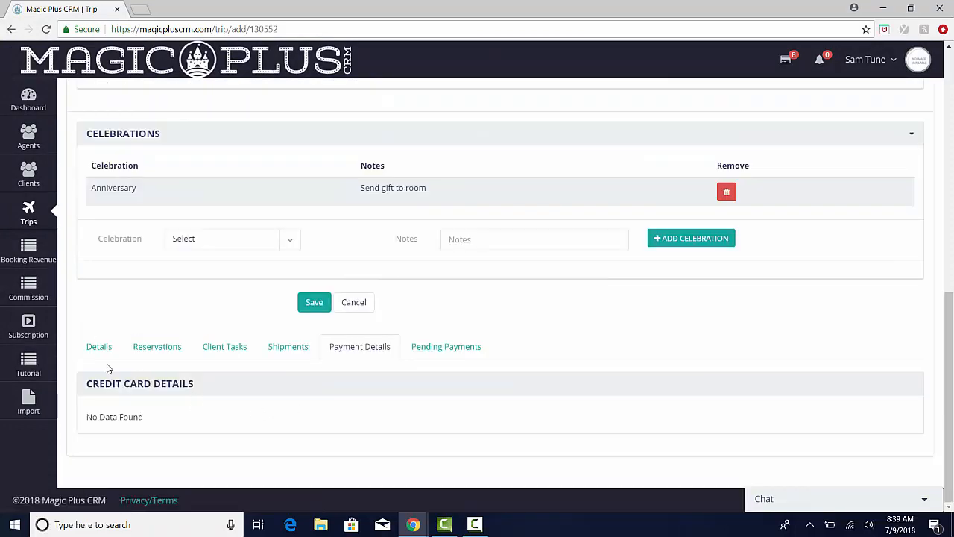